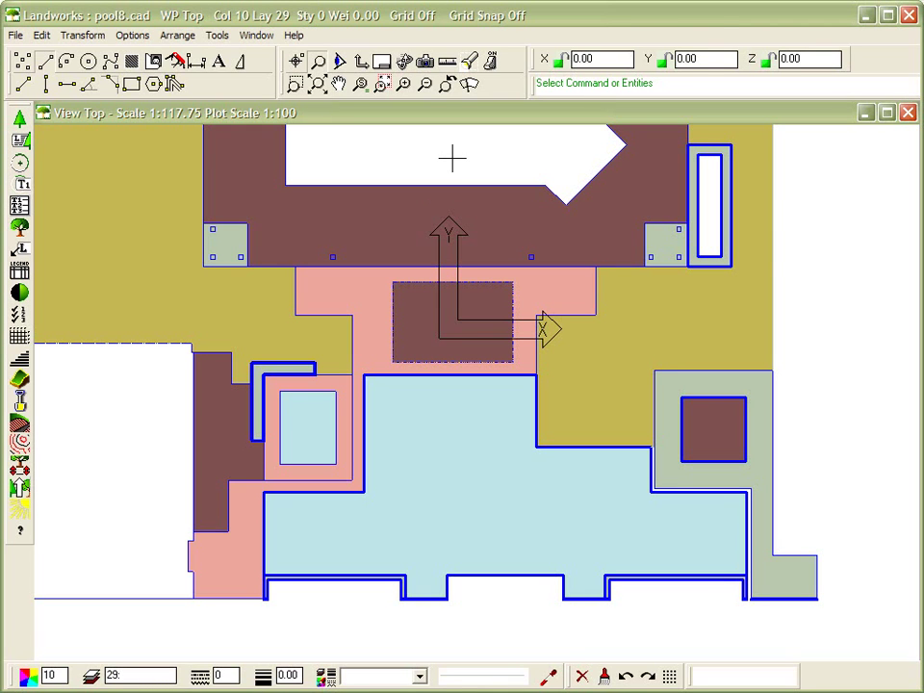
# Step: Fit the pool8 plan, switch to an F8 isometric view, and maximize it centred on screen
pyautogui.click(318, 85)
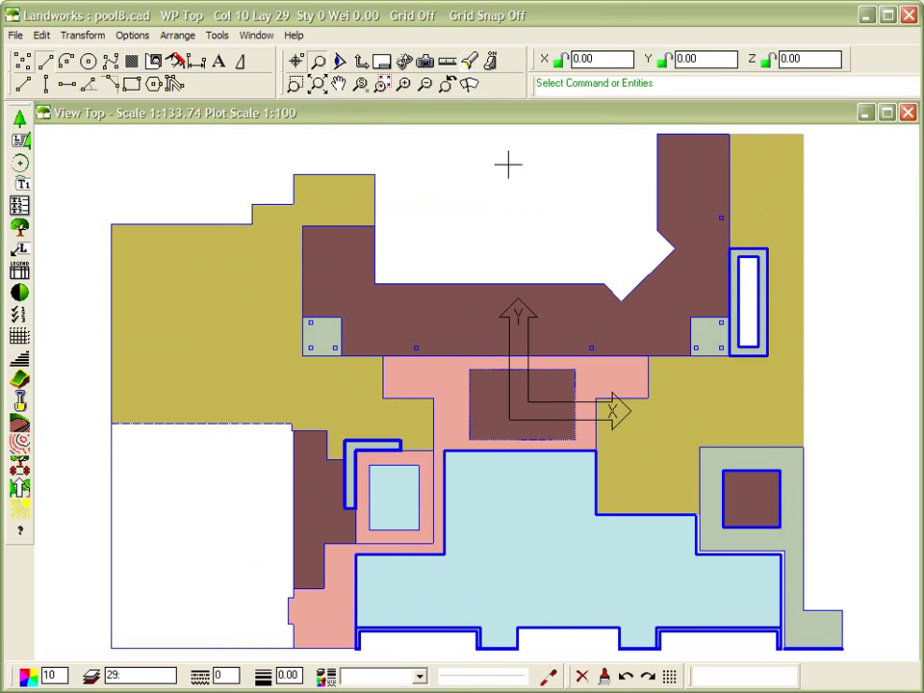
pyautogui.press('F8')
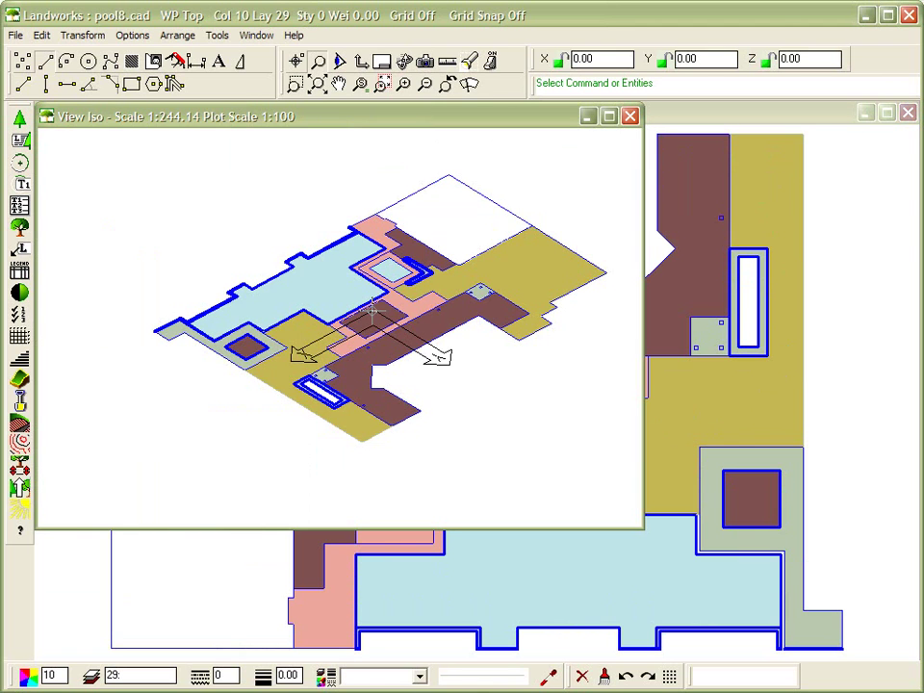
pyautogui.scroll(2, 374, 310)
pyautogui.moveTo(374, 310); pyautogui.dragTo(321, 317, button='middle')
pyautogui.scroll(1, 322, 317)
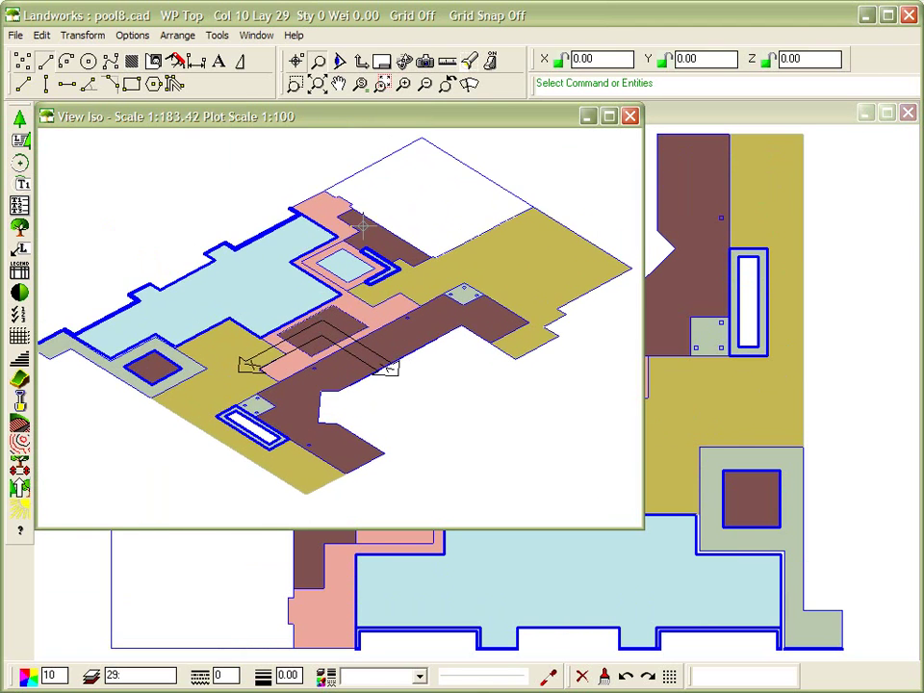
pyautogui.click(616, 118)
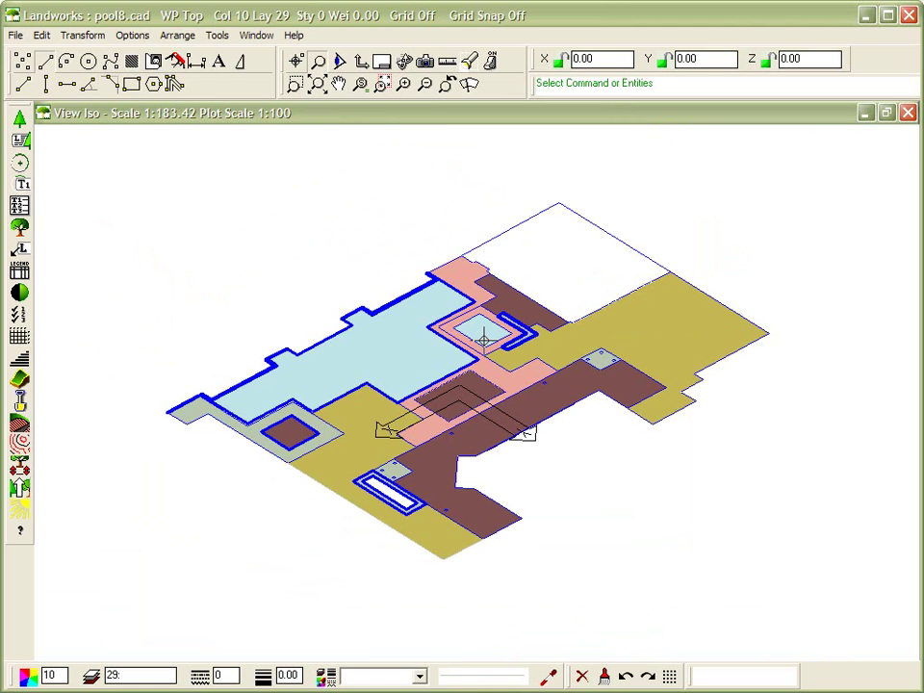
pyautogui.scroll(3, 480, 332)
pyautogui.moveTo(483, 366); pyautogui.dragTo(489, 345, button='middle')
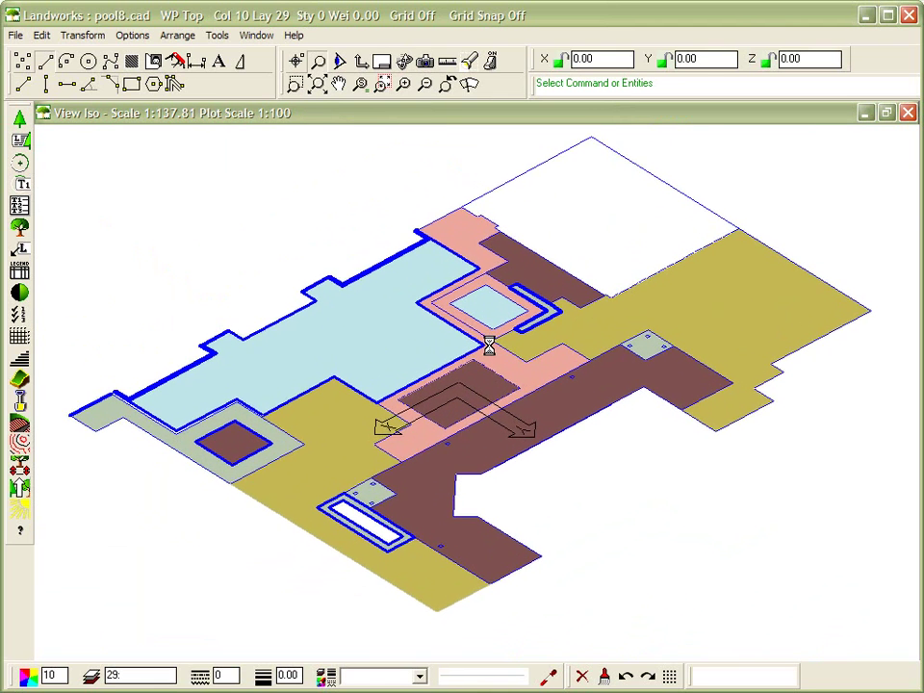
# Step: Raise the selected paving 300 units in Z with Move entities
pyautogui.click(546, 419)
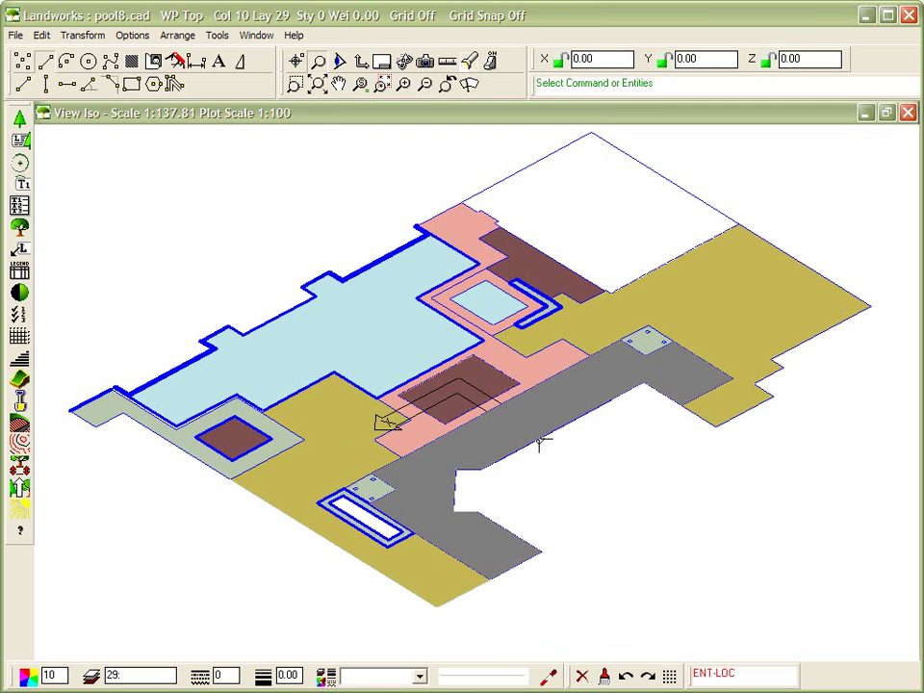
pyautogui.click(240, 62)
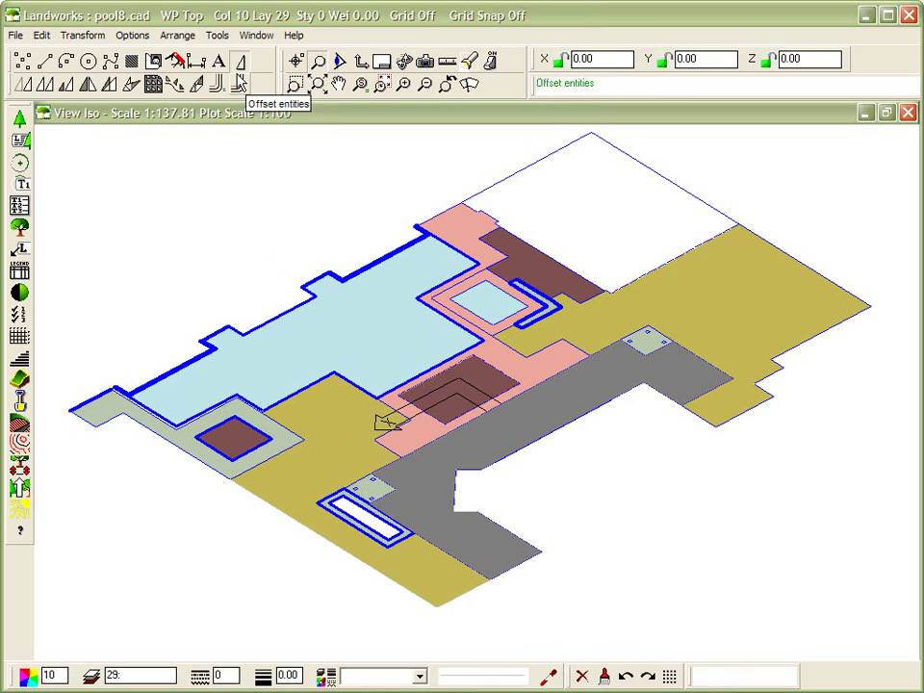
pyautogui.click(30, 87)
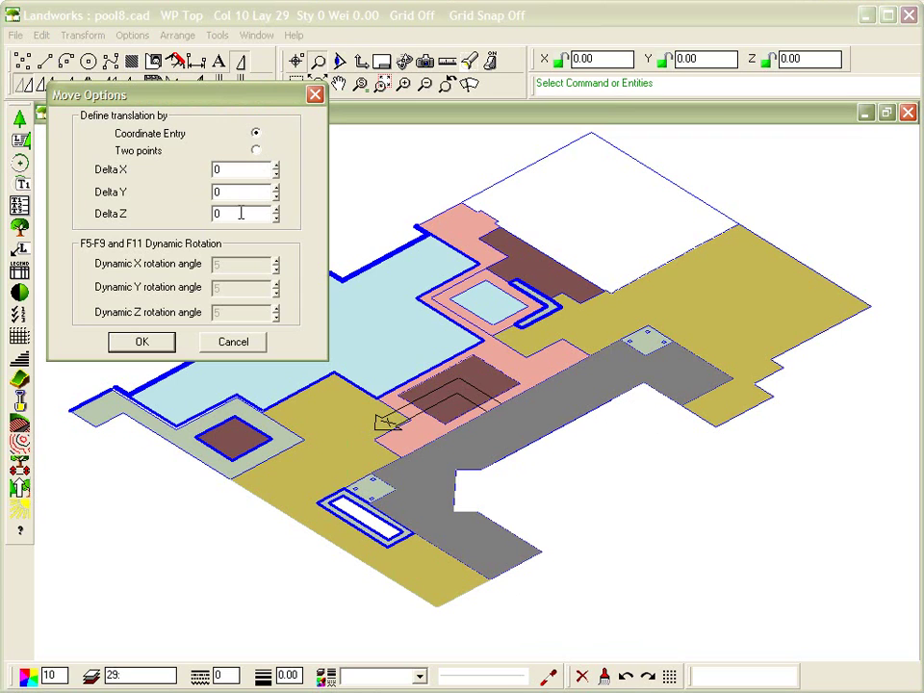
pyautogui.moveTo(240, 214); pyautogui.dragTo(211, 214)
pyautogui.click(162, 341)
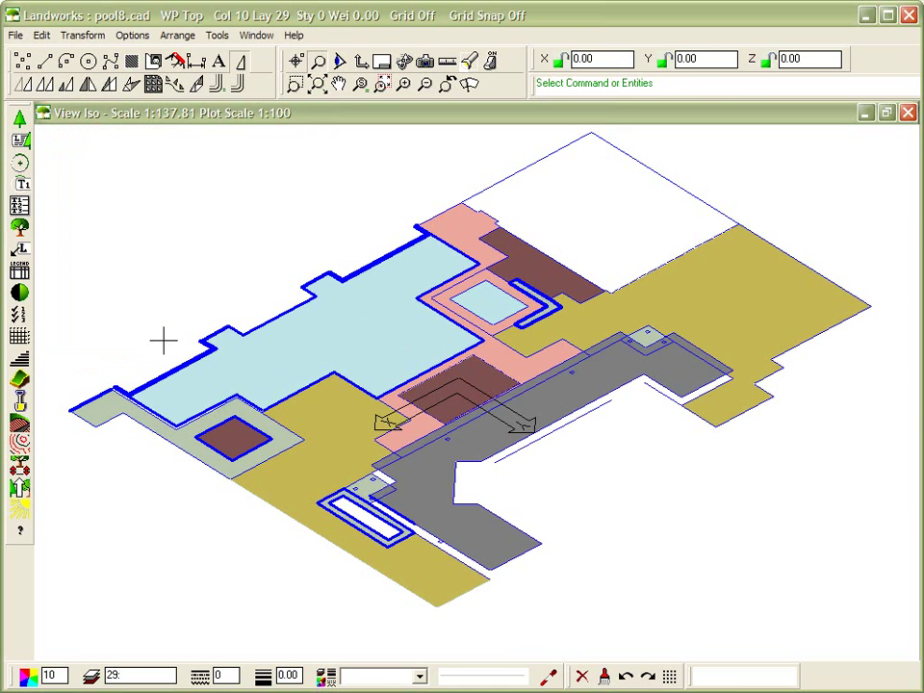
# Step: Lift the pink paving around the pool with Move entities, typing 10 into Delta Z
pyautogui.click(510, 364)
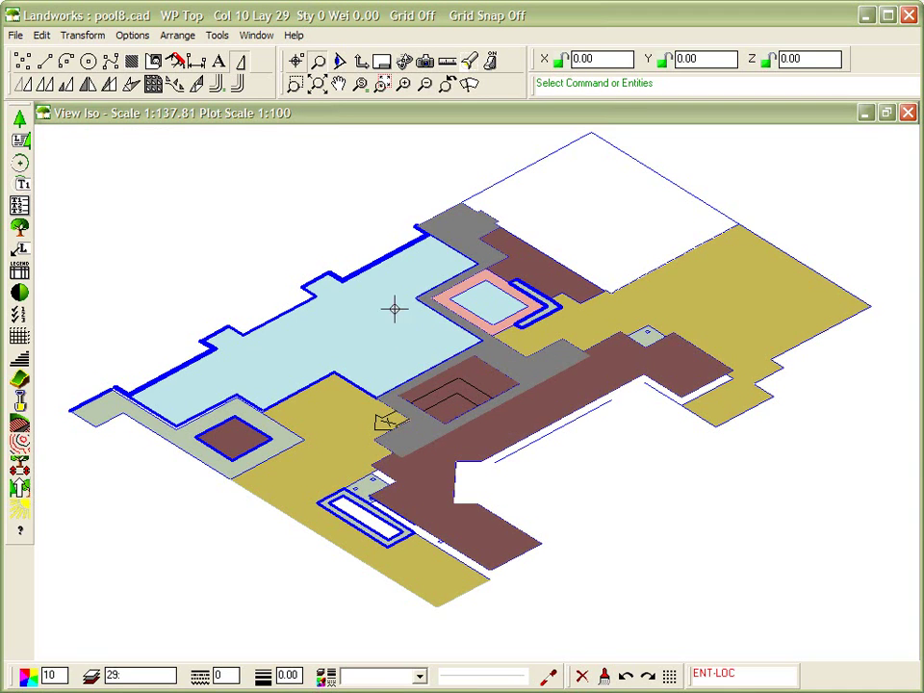
pyautogui.click(26, 89)
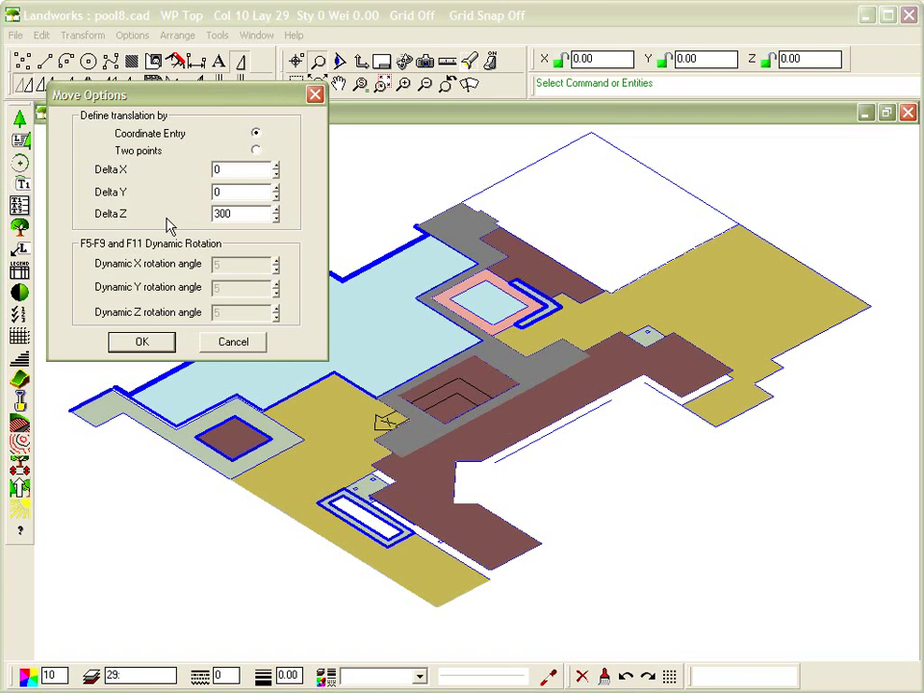
pyautogui.moveTo(239, 212); pyautogui.dragTo(206, 213)
pyautogui.write('10')
pyautogui.press('Return')
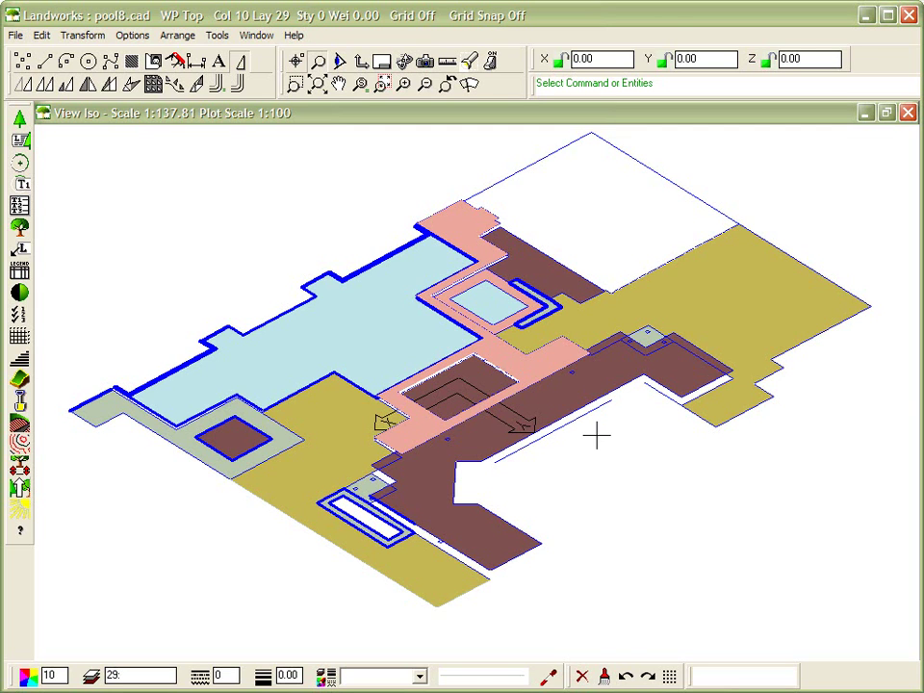
# Step: Project the grey pool surround 600 in Z with Insert surfaces on to form solid walls
pyautogui.click(183, 437)
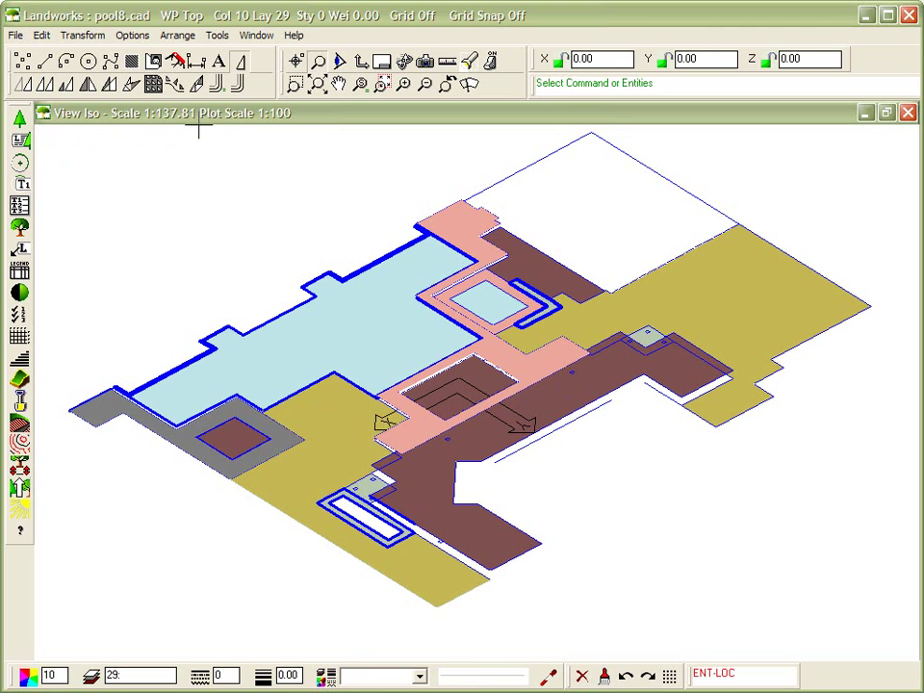
pyautogui.click(198, 86)
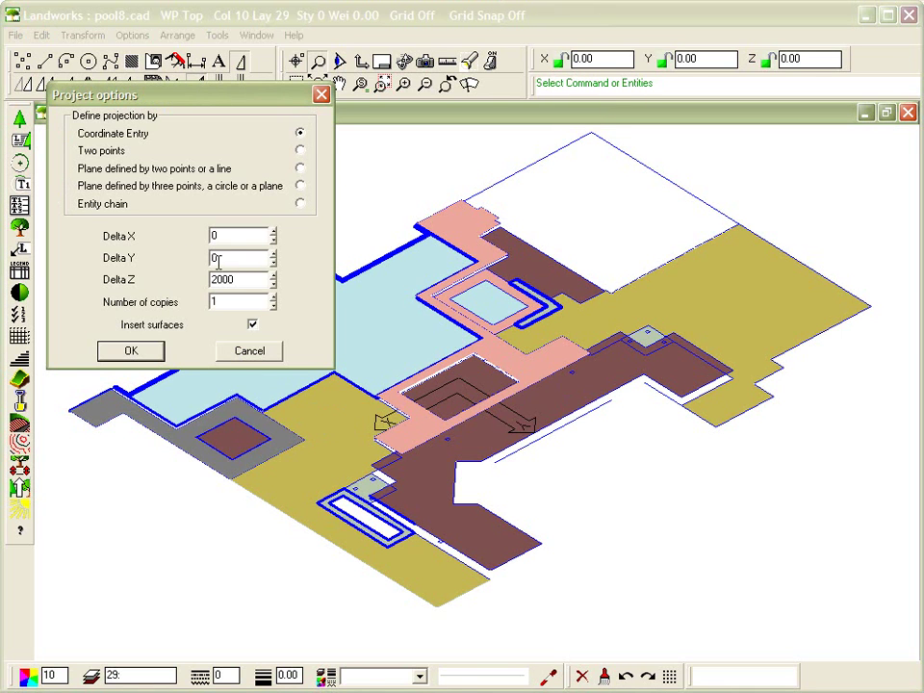
pyautogui.moveTo(244, 279); pyautogui.dragTo(200, 277)
pyautogui.write('6')
pyautogui.click(144, 351)
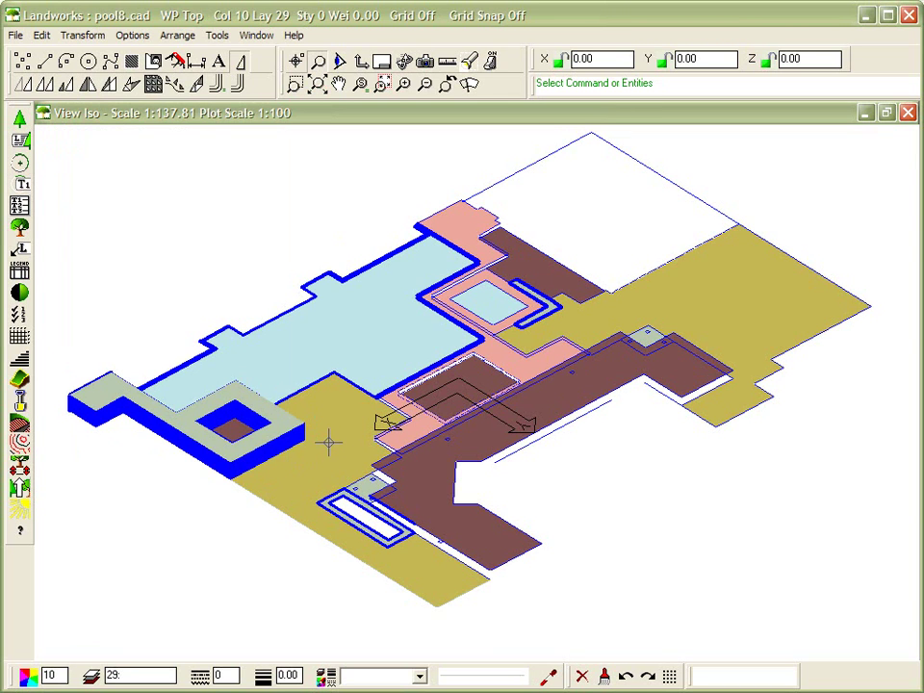
# Step: Window-zoom onto the raised pool walls and nudge the isometric view down slightly
pyautogui.click(318, 83)
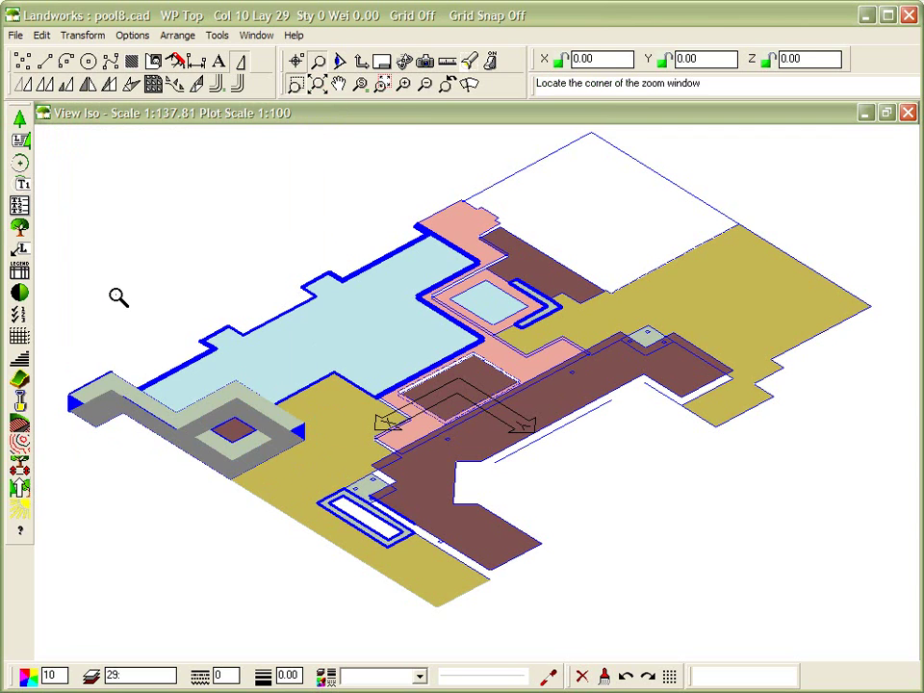
pyautogui.click(61, 327)
pyautogui.click(355, 531)
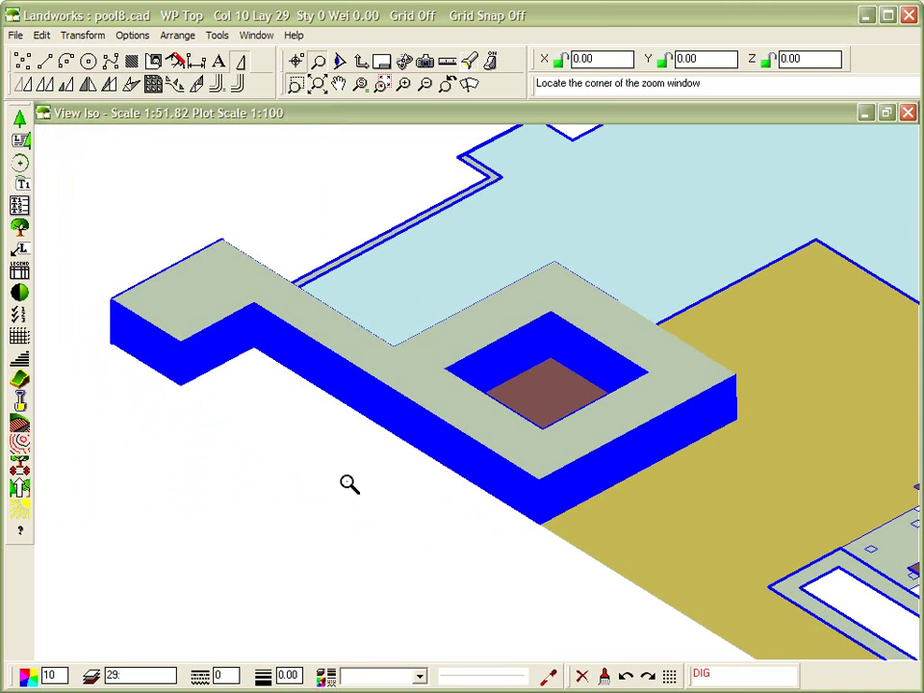
pyautogui.press('Escape')
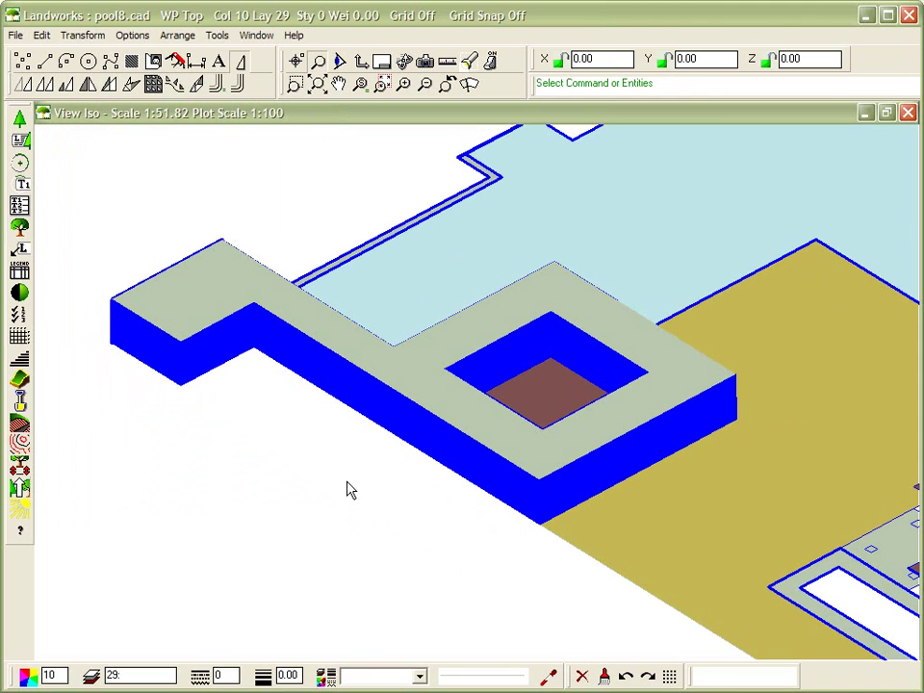
pyautogui.press('Down')
pyautogui.press('Down')
pyautogui.press('Down')
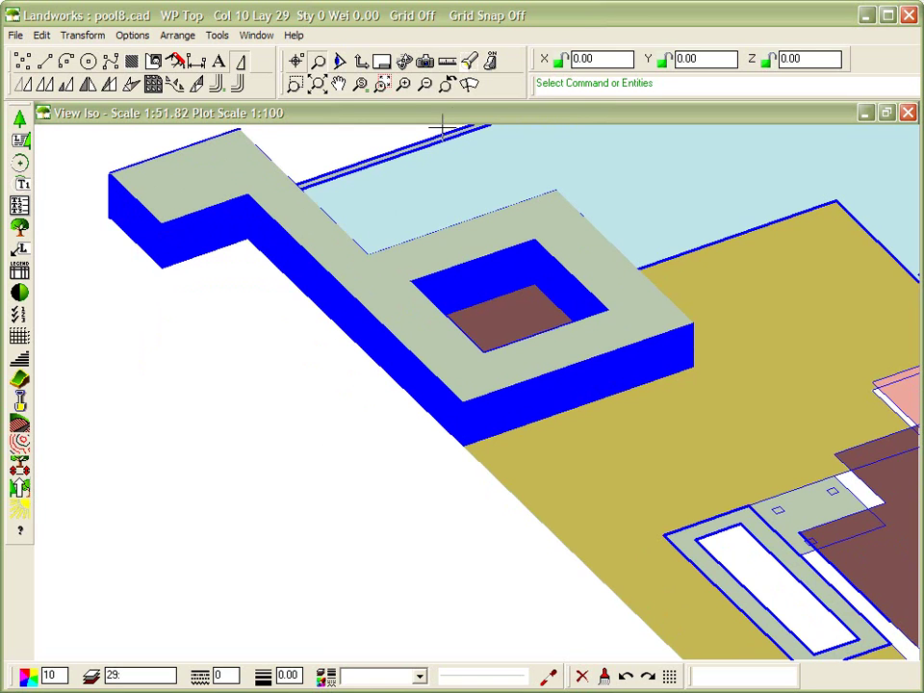
# Step: Shade the model with OpenGL and no hidden-line overlay, then pan and zoom out to show the lawn
pyautogui.click(430, 61)
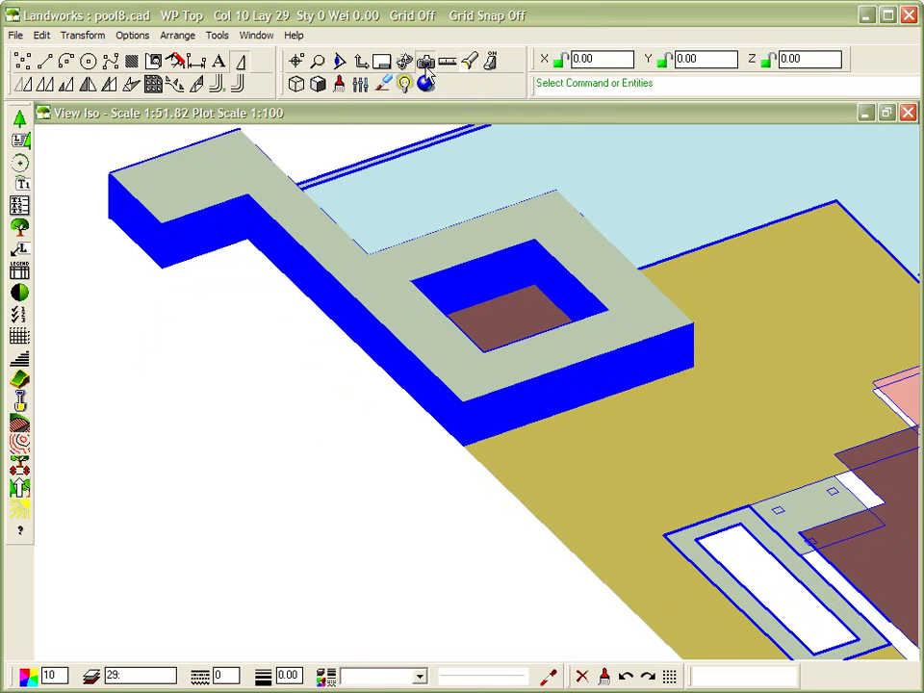
pyautogui.click(317, 85)
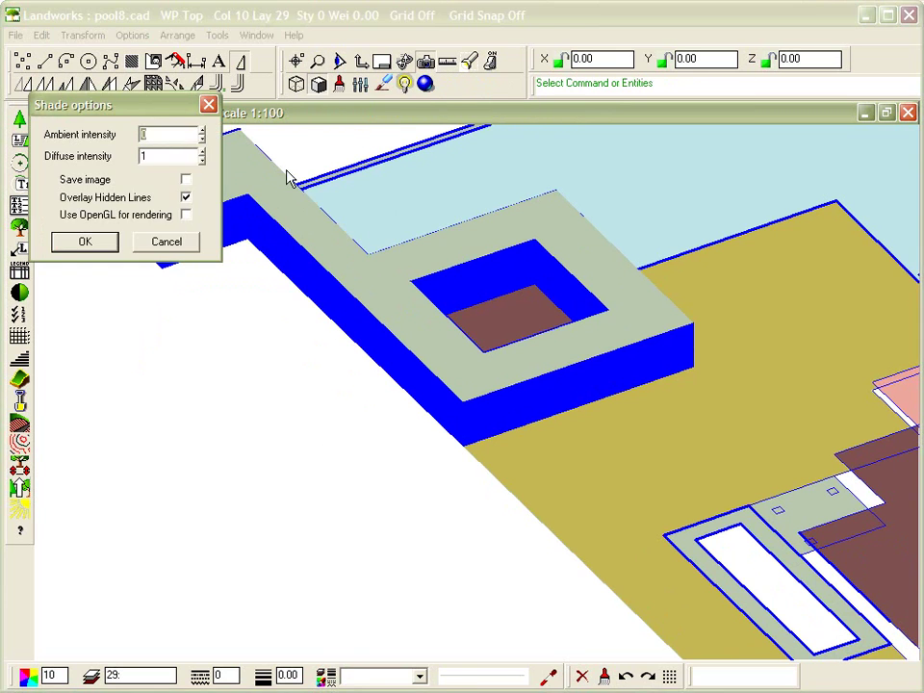
pyautogui.click(141, 215)
pyautogui.click(186, 197)
pyautogui.click(85, 240)
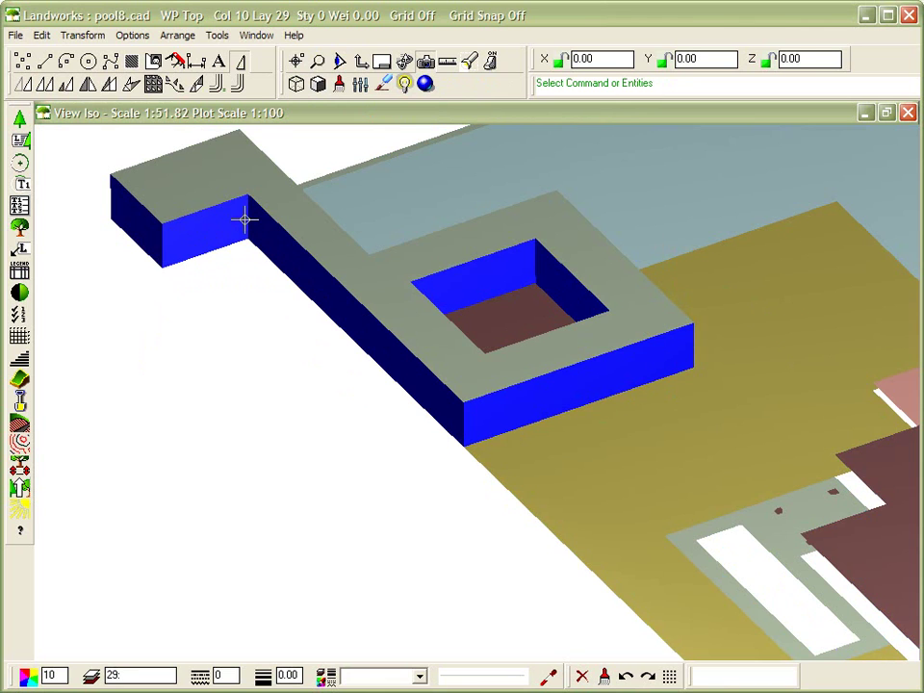
pyautogui.moveTo(750, 295); pyautogui.dragTo(621, 373, button='middle')
pyautogui.scroll(-4, 621, 374)
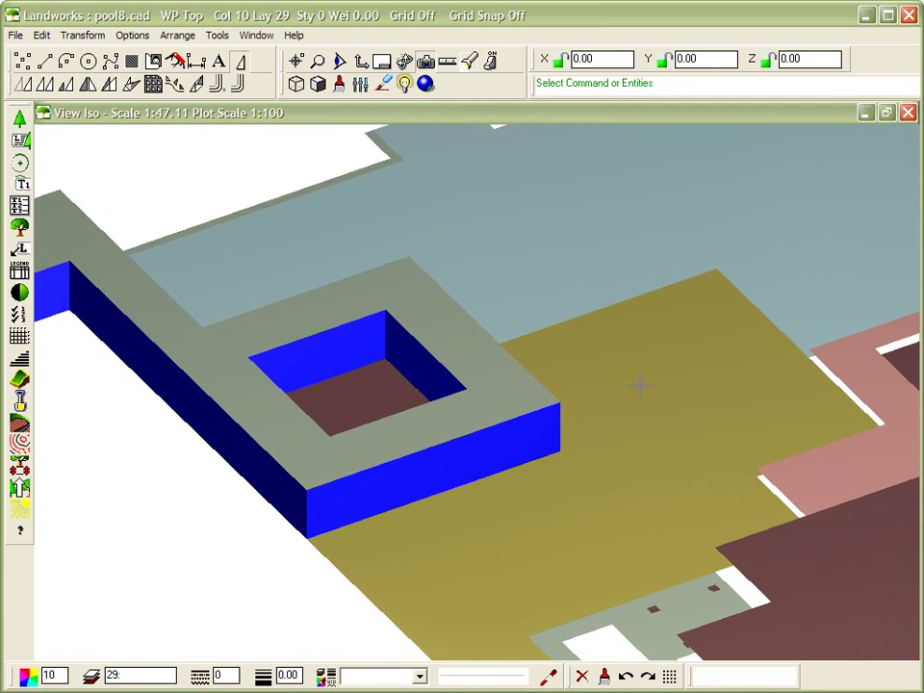
pyautogui.scroll(-1, 515, 364)
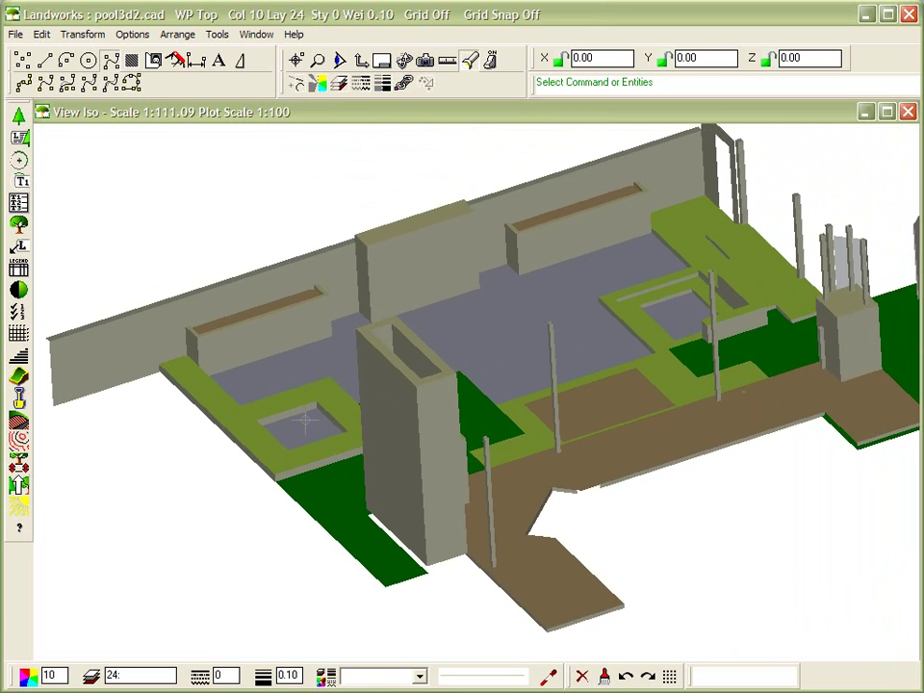
# Step: Zoom around the pool3d2 model and select the green paved path
pyautogui.scroll(-1, 586, 315)
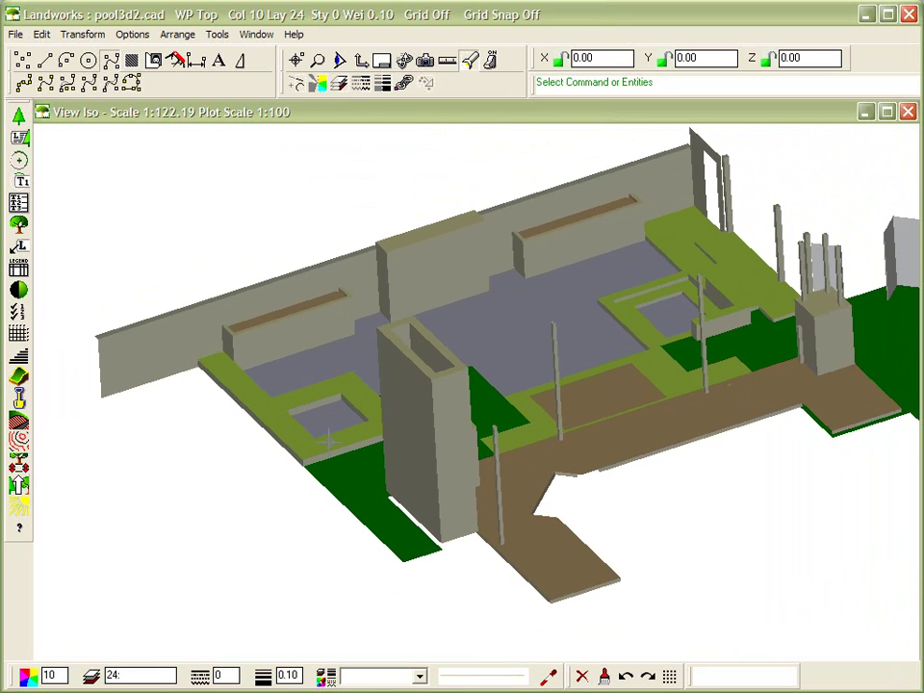
pyautogui.click(650, 359)
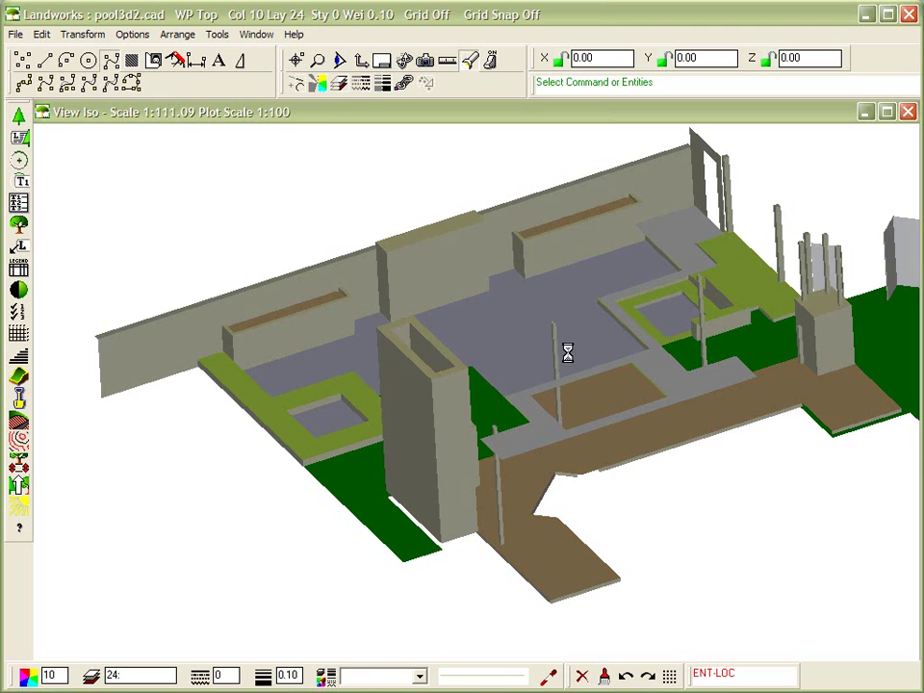
pyautogui.scroll(3, 553, 321)
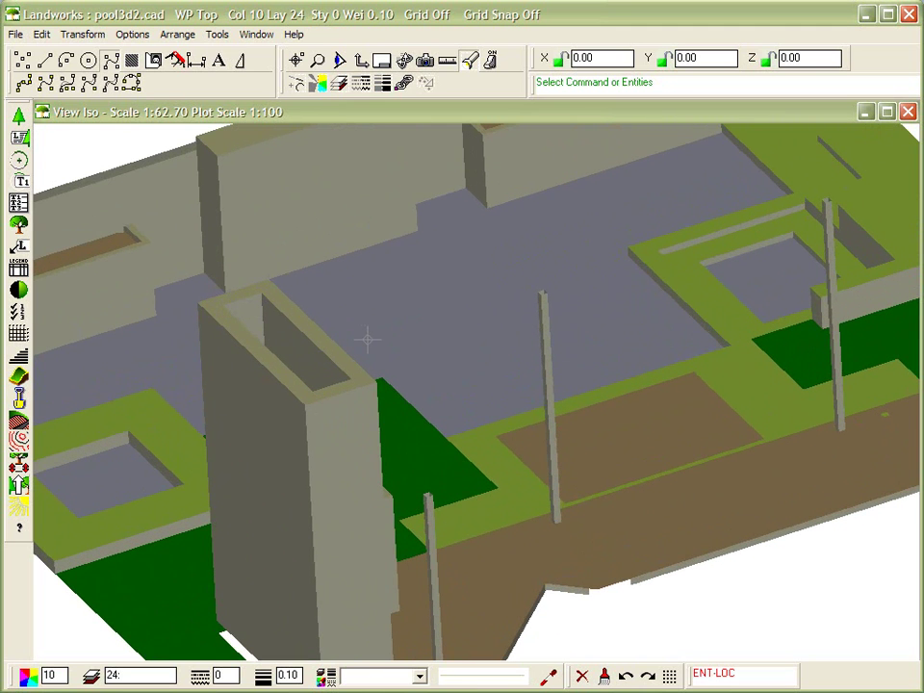
pyautogui.scroll(-4, 368, 339)
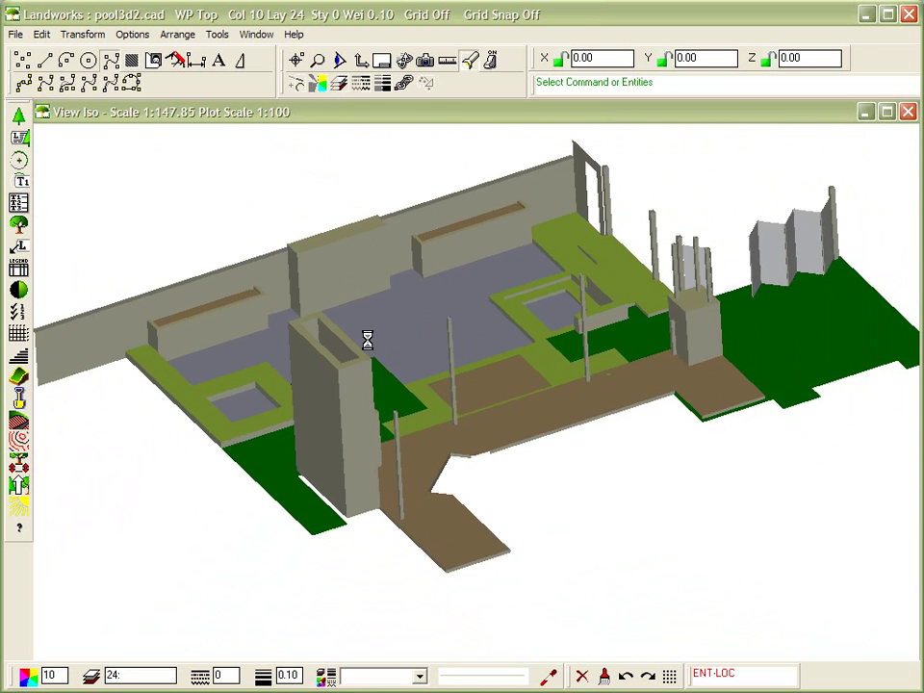
# Step: Orbit the isometric view with the left arrow key to see the model's other sides
pyautogui.press('Left')
pyautogui.press('Left')
pyautogui.press('Left')
pyautogui.press('Left')
pyautogui.press('Left')
pyautogui.press('Left')
pyautogui.press('Left')
pyautogui.press('Left')
pyautogui.press('Left')
pyautogui.press('Left')
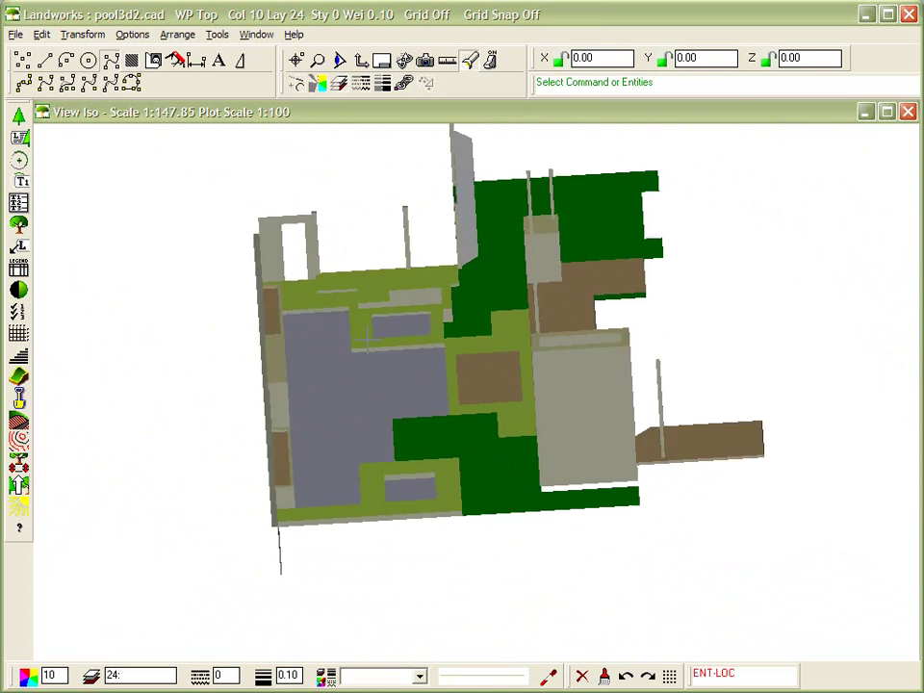
pyautogui.press('Left')
pyautogui.press('Left')
pyautogui.press('Left')
pyautogui.press('Left')
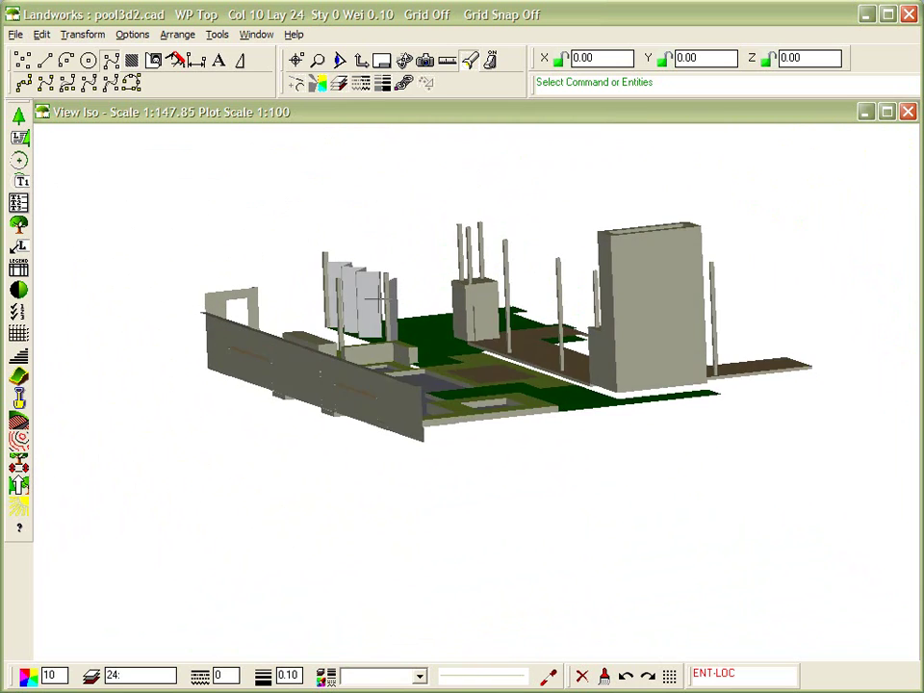
pyautogui.press('Left')
pyautogui.press('Left')
pyautogui.press('Left')
pyautogui.press('Left')
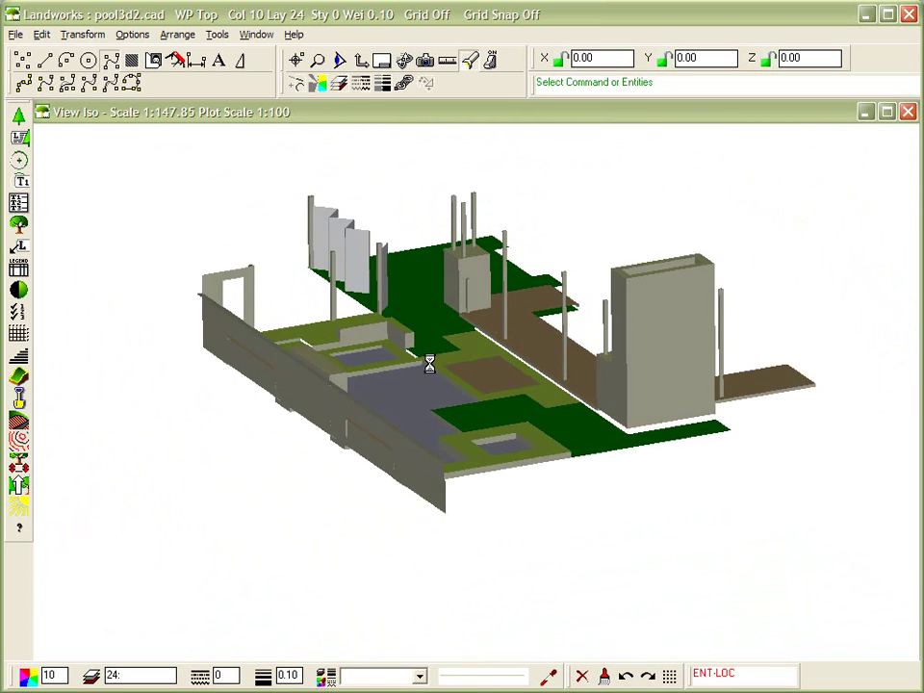
pyautogui.press('Left')
pyautogui.press('Left')
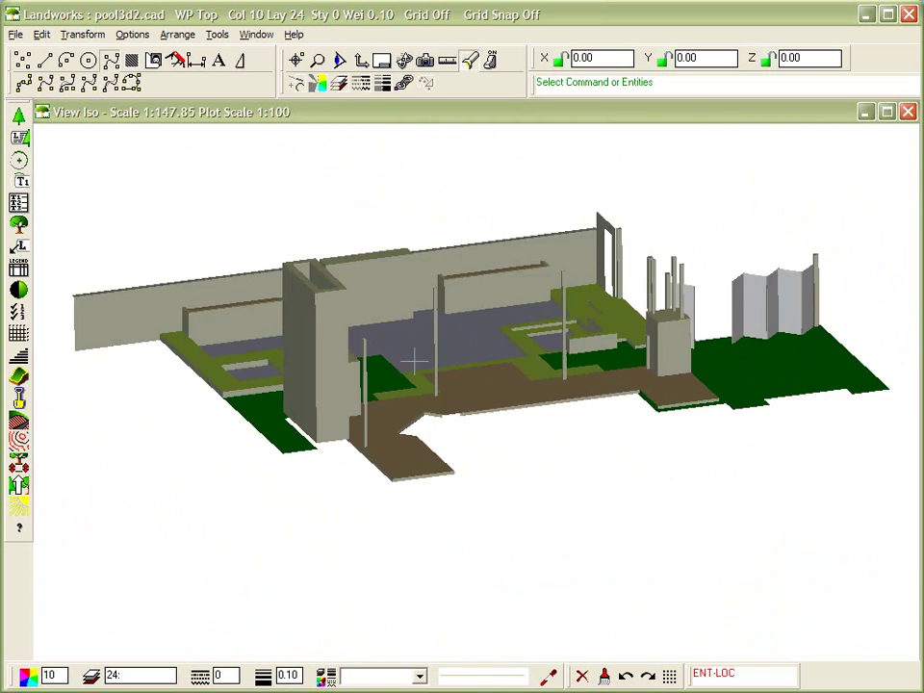